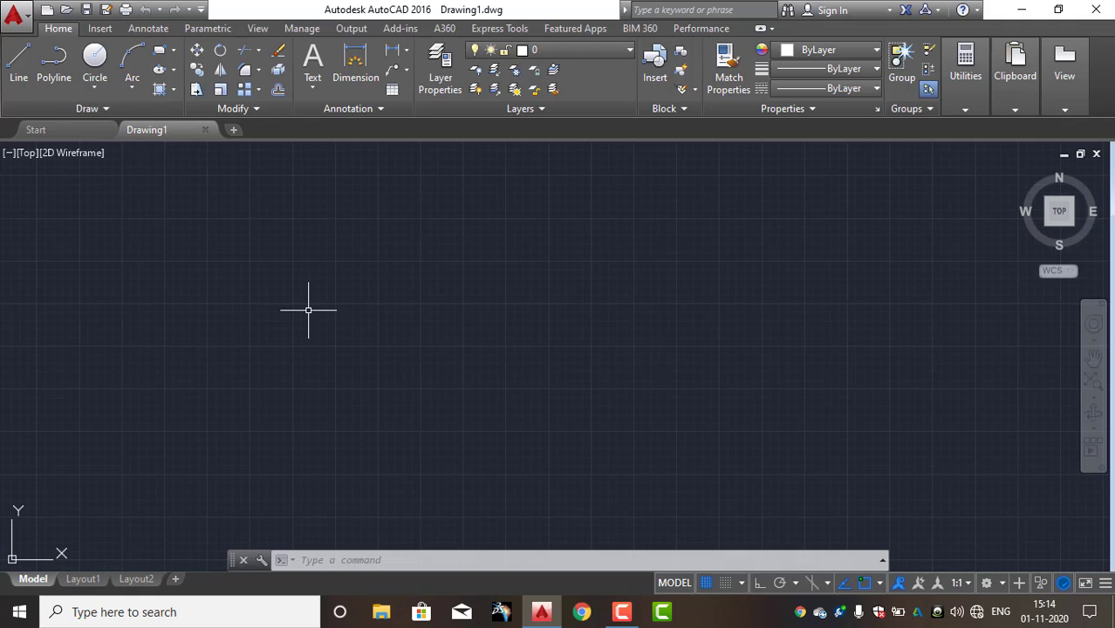
Draw a large horizontal rectangle in the middle of the empty drawing area.
text(rec)
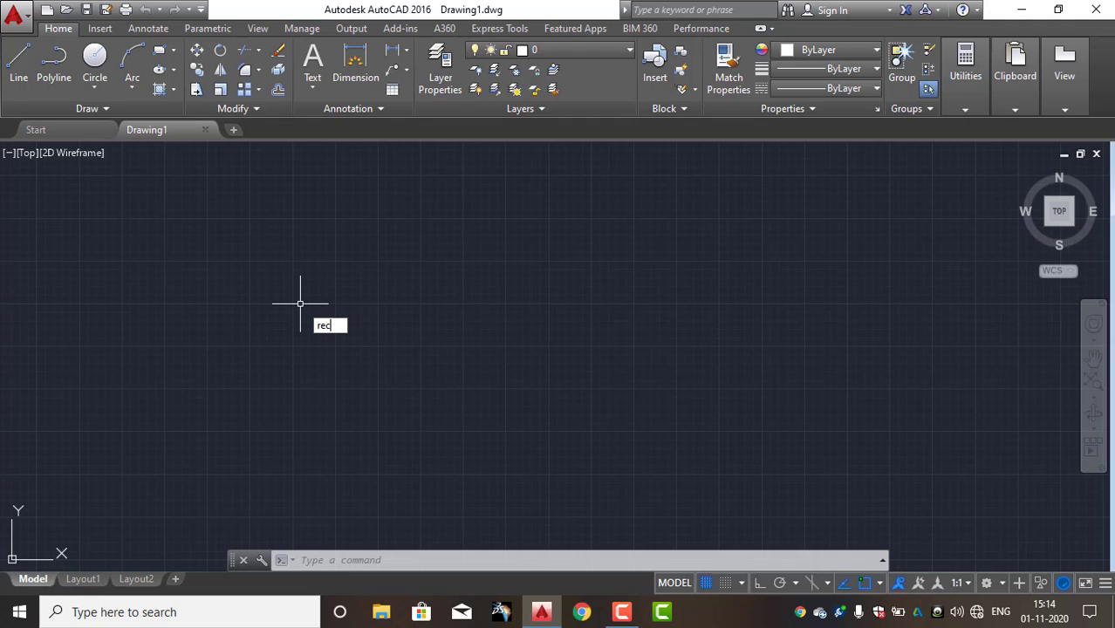
key(Return)
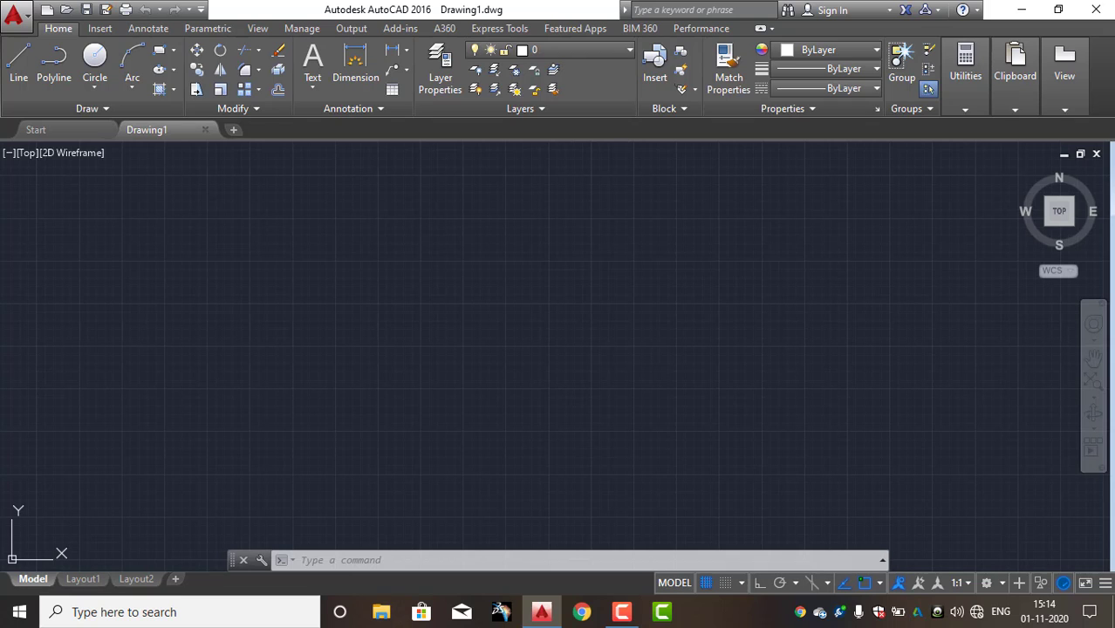
click(284, 228)
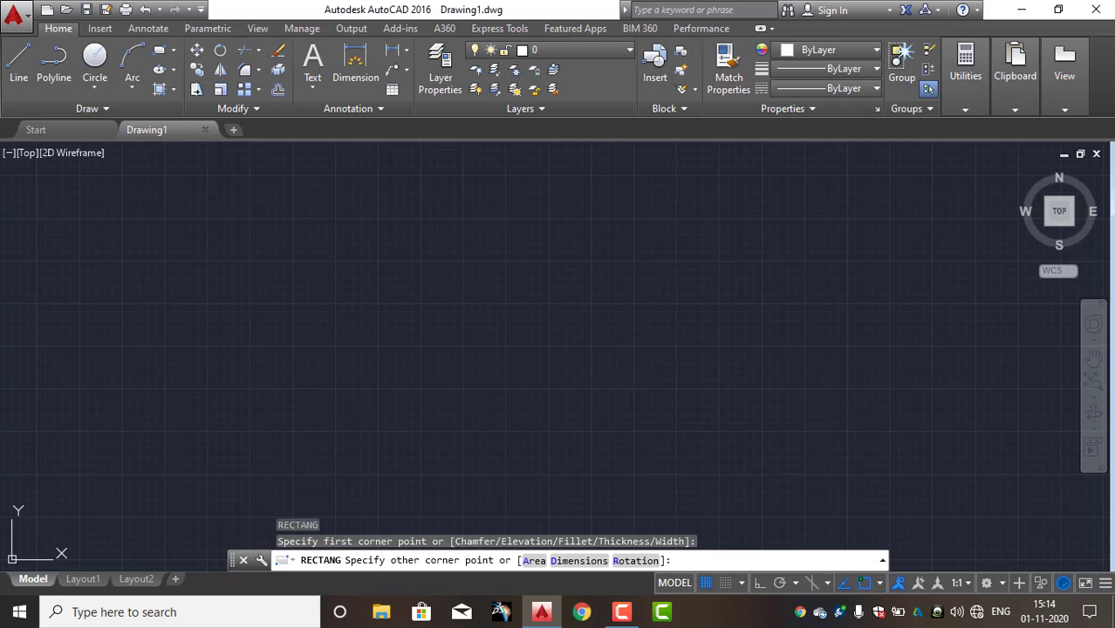
click(616, 410)
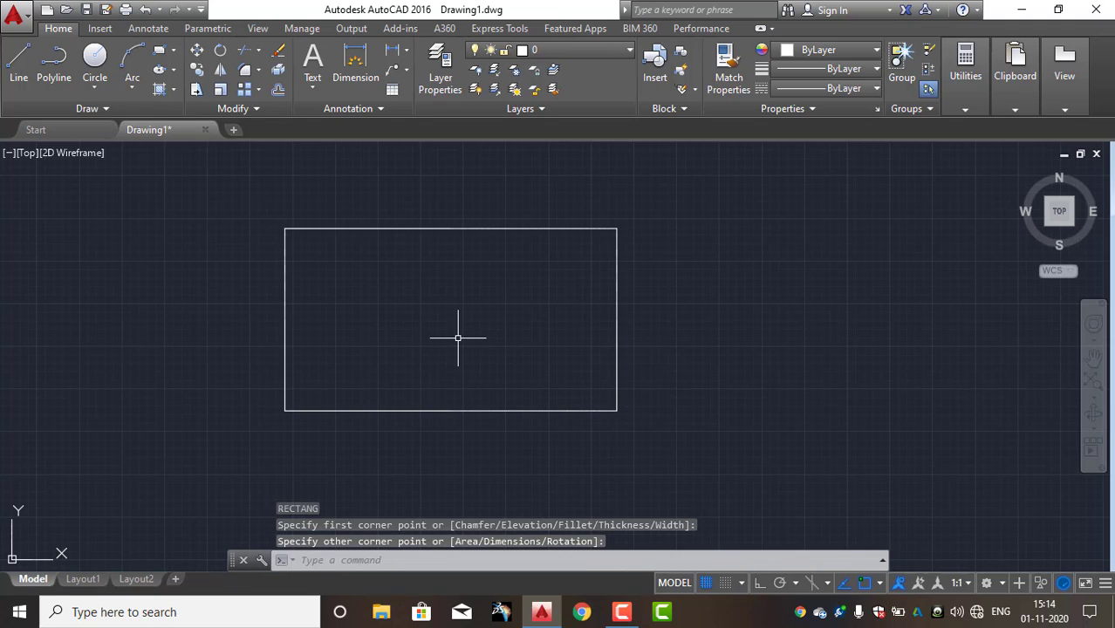
Draw a circle at the centre of the rectangle, well clear of its edges.
text(c)
key(Return)
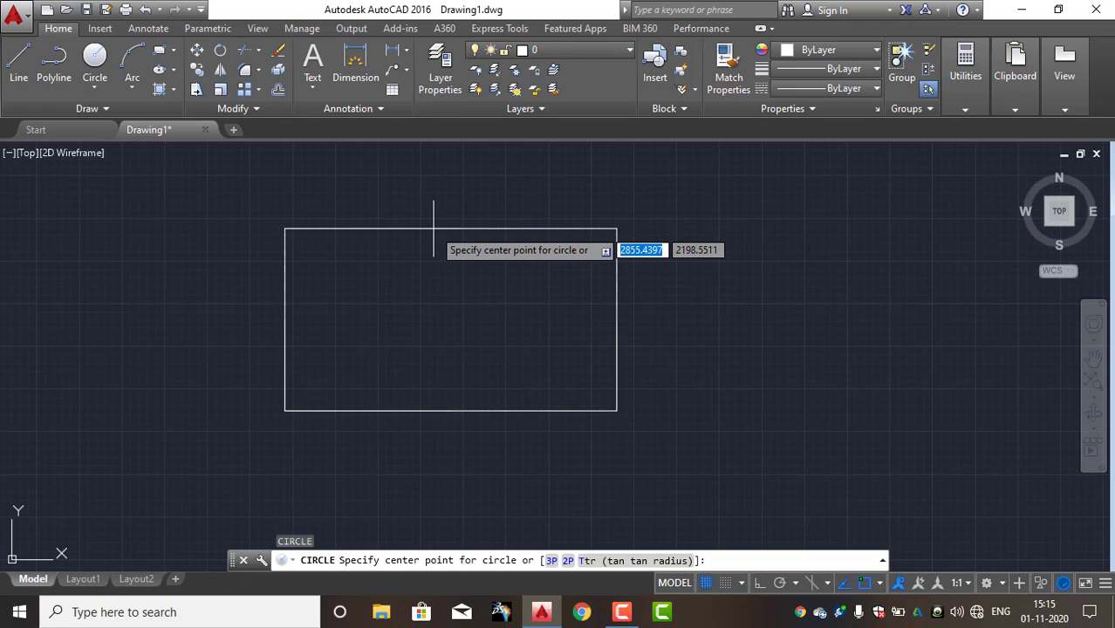
click(450, 319)
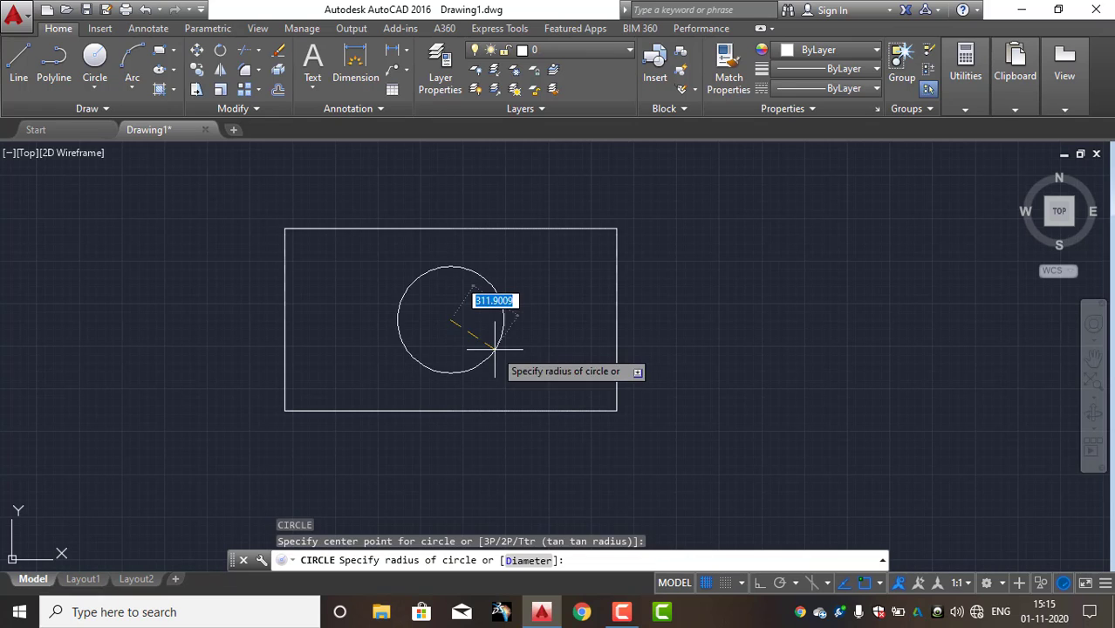
click(490, 315)
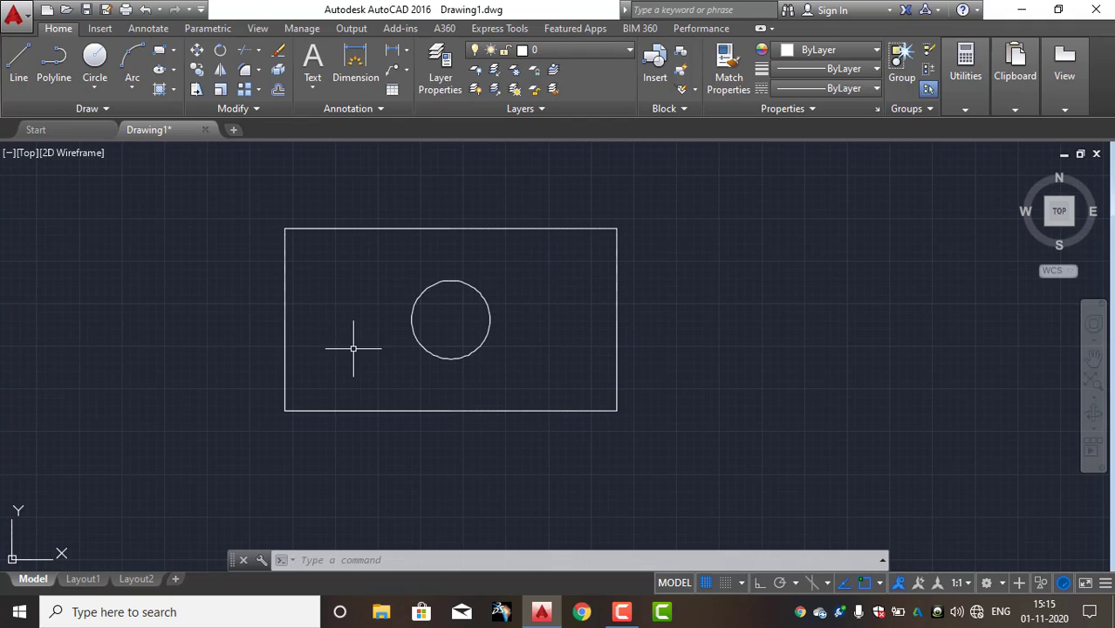
Hatch the area between the rectangle and the circle with the JIS_LC_20 pattern.
text(h)
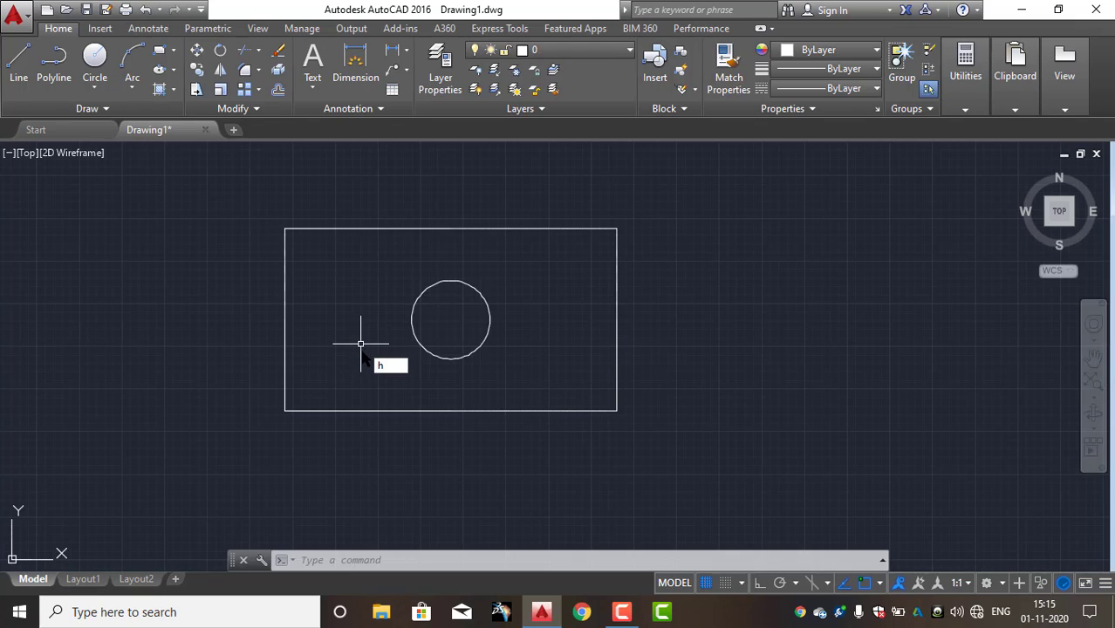
key(Return)
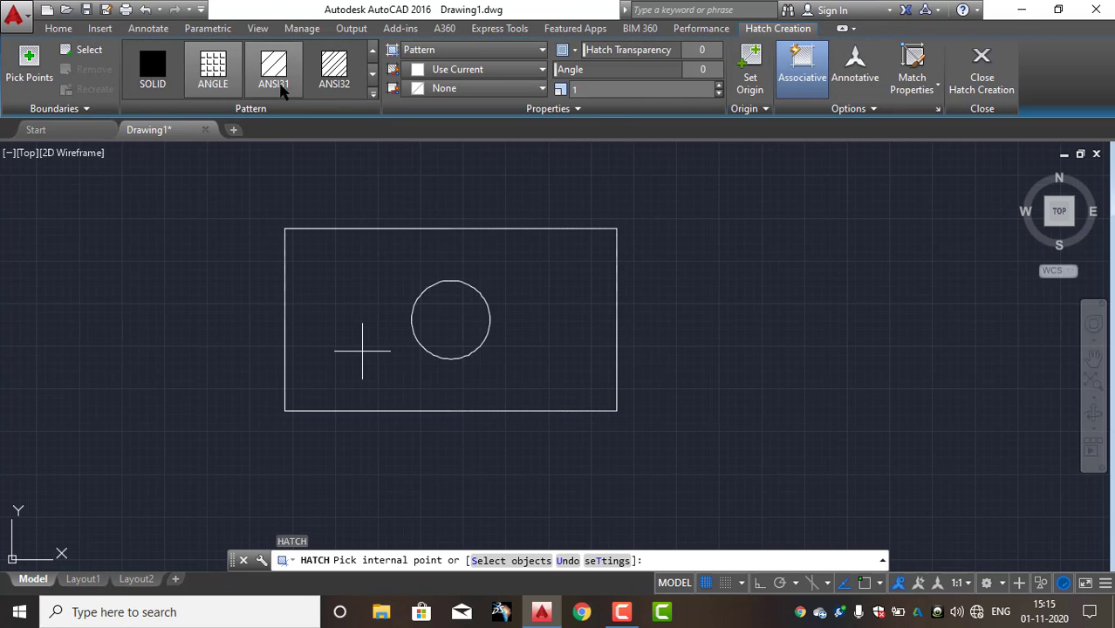
click(374, 77)
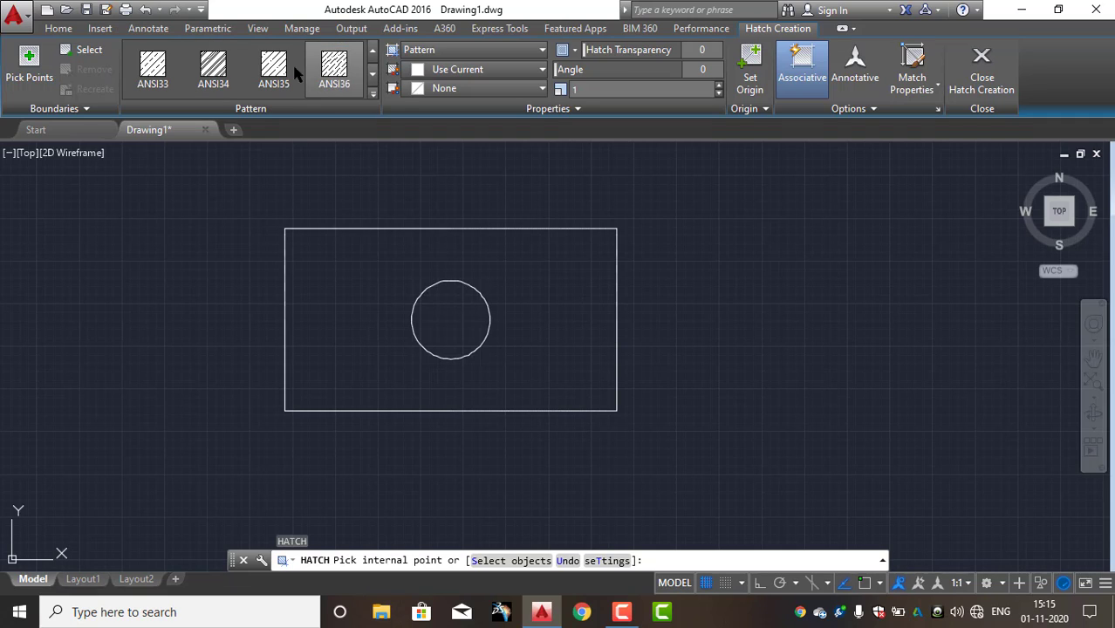
click(373, 77)
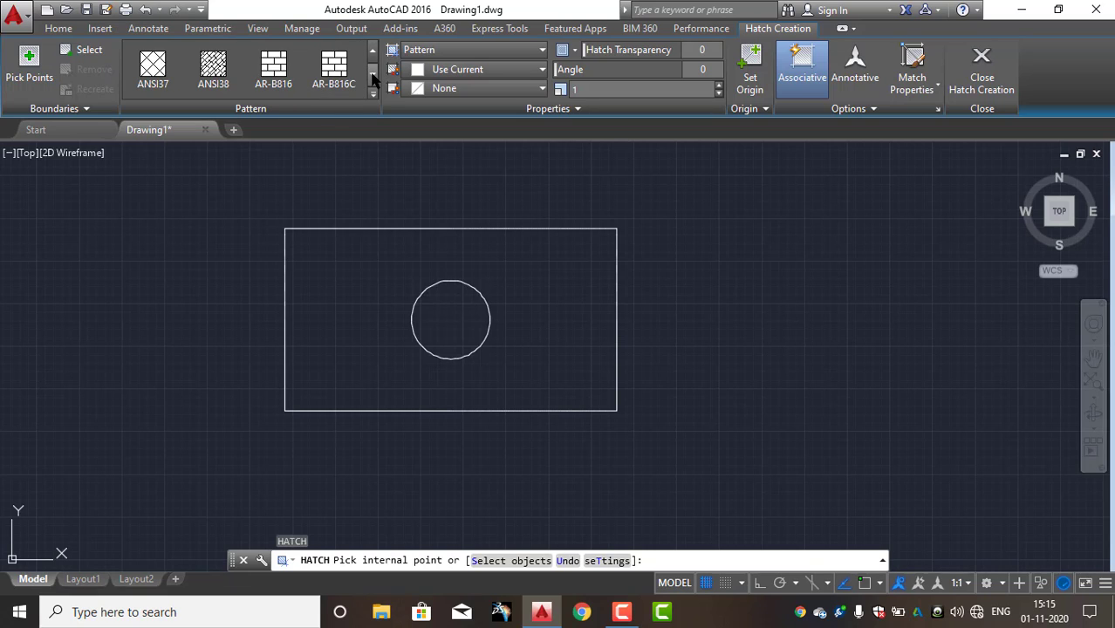
click(373, 77)
click(374, 77)
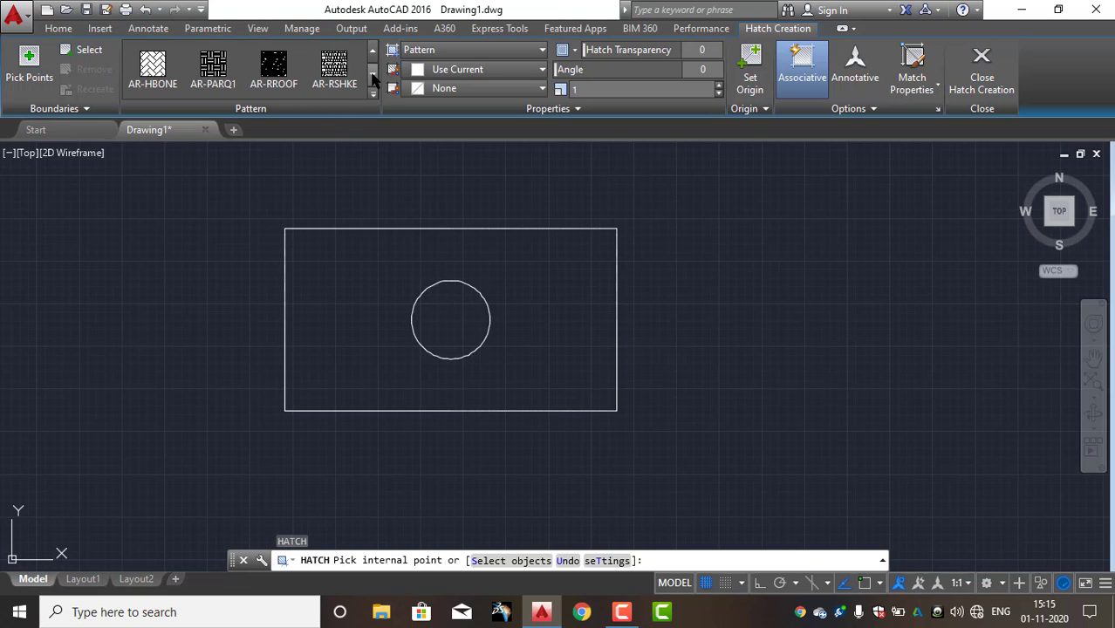
click(373, 77)
click(373, 77)
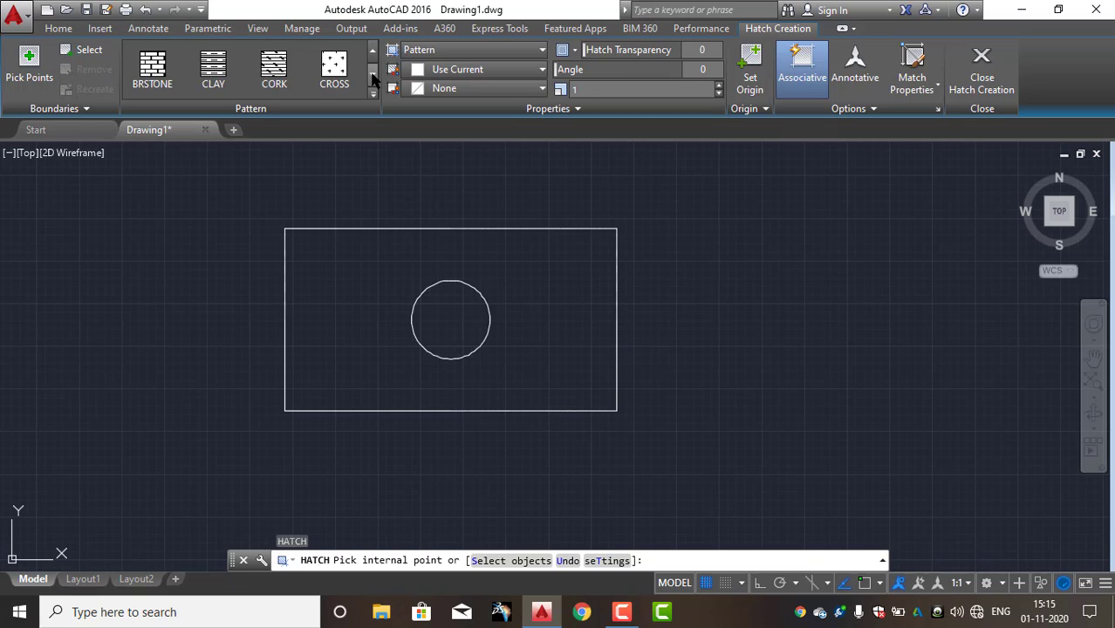
click(374, 76)
click(373, 77)
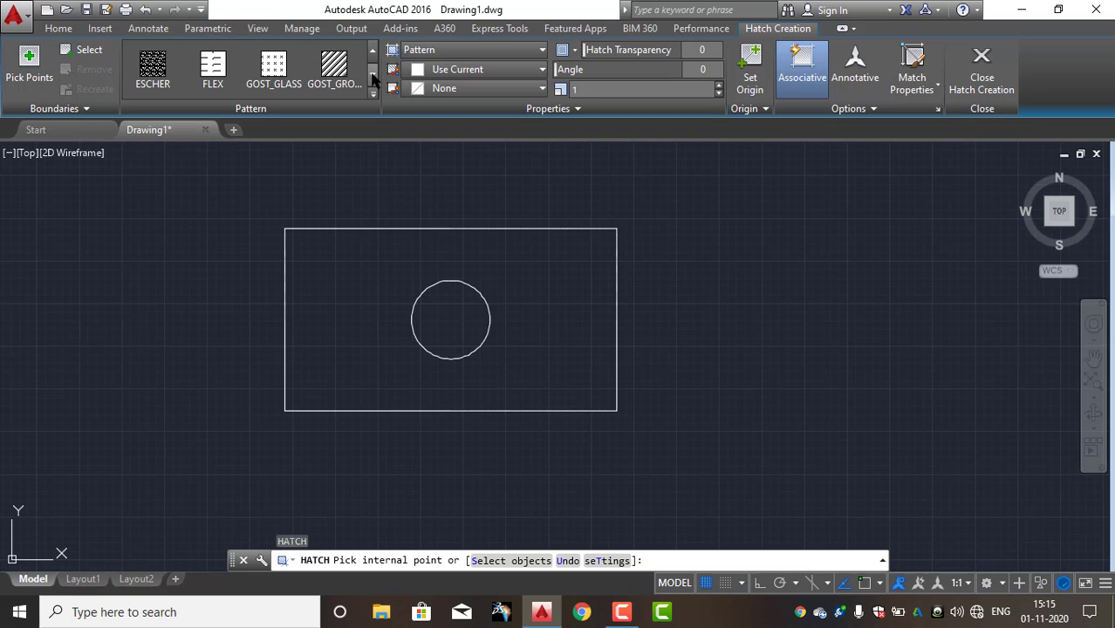
click(374, 77)
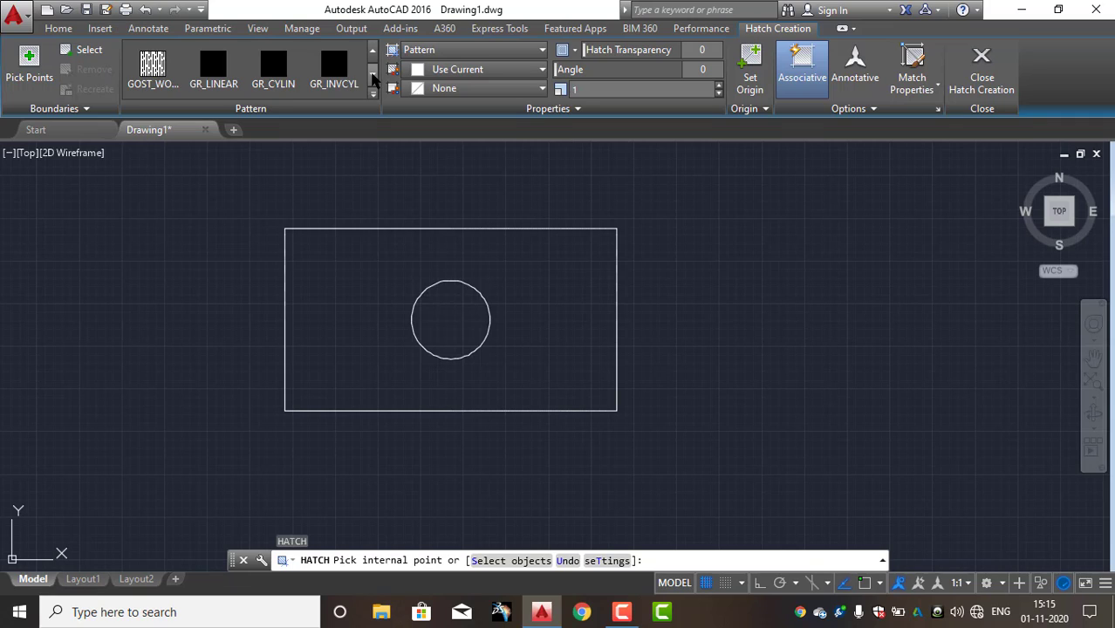
click(373, 77)
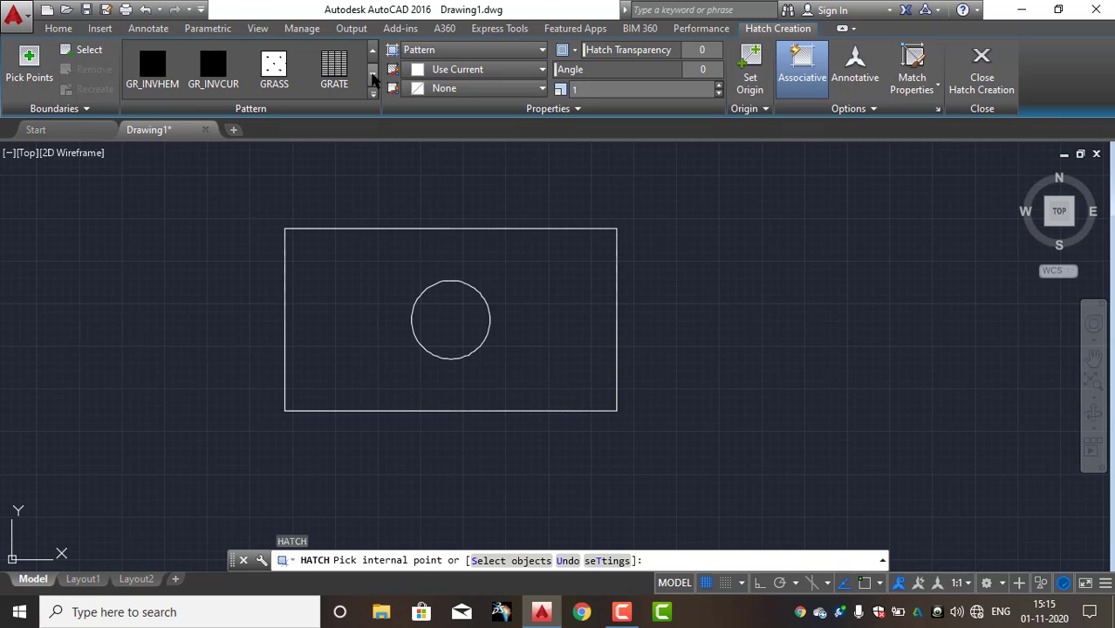
click(373, 77)
click(374, 77)
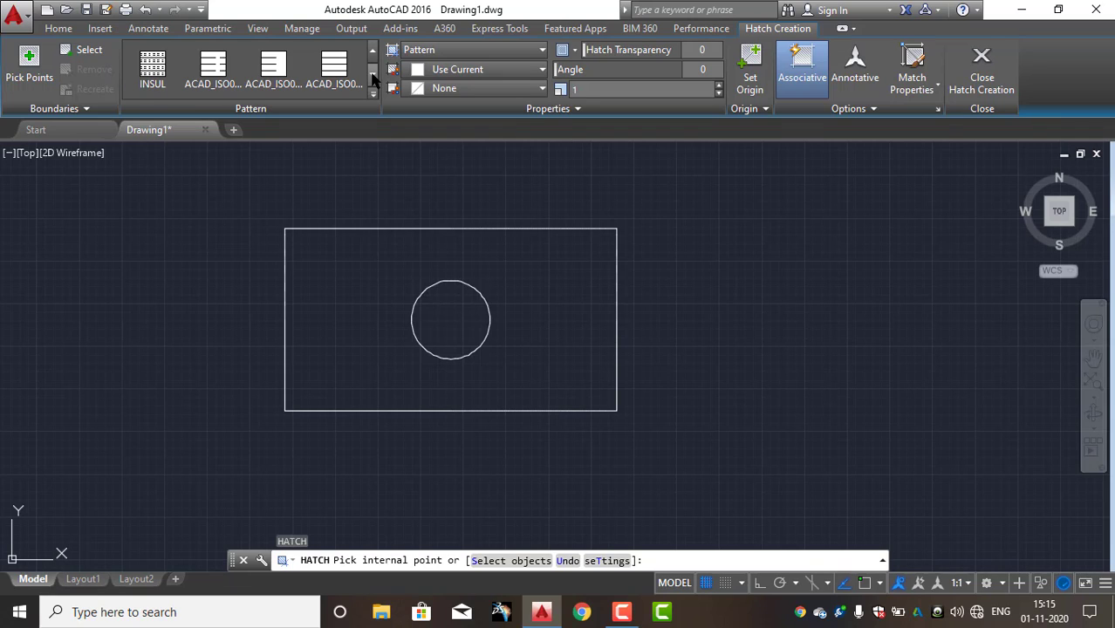
click(373, 77)
click(373, 76)
click(374, 77)
click(373, 76)
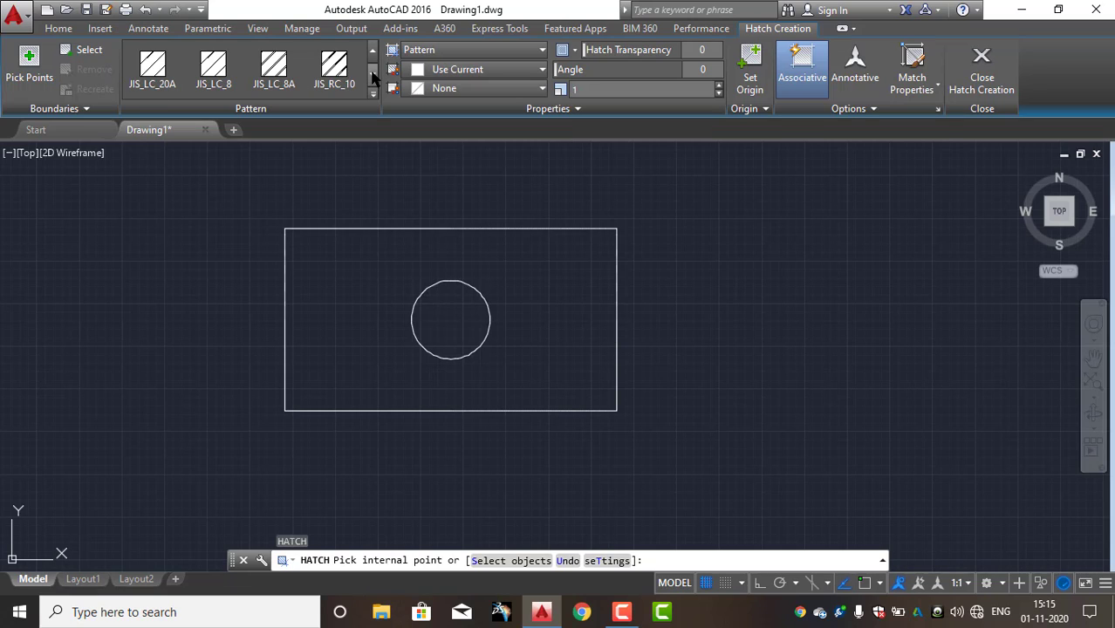
click(374, 50)
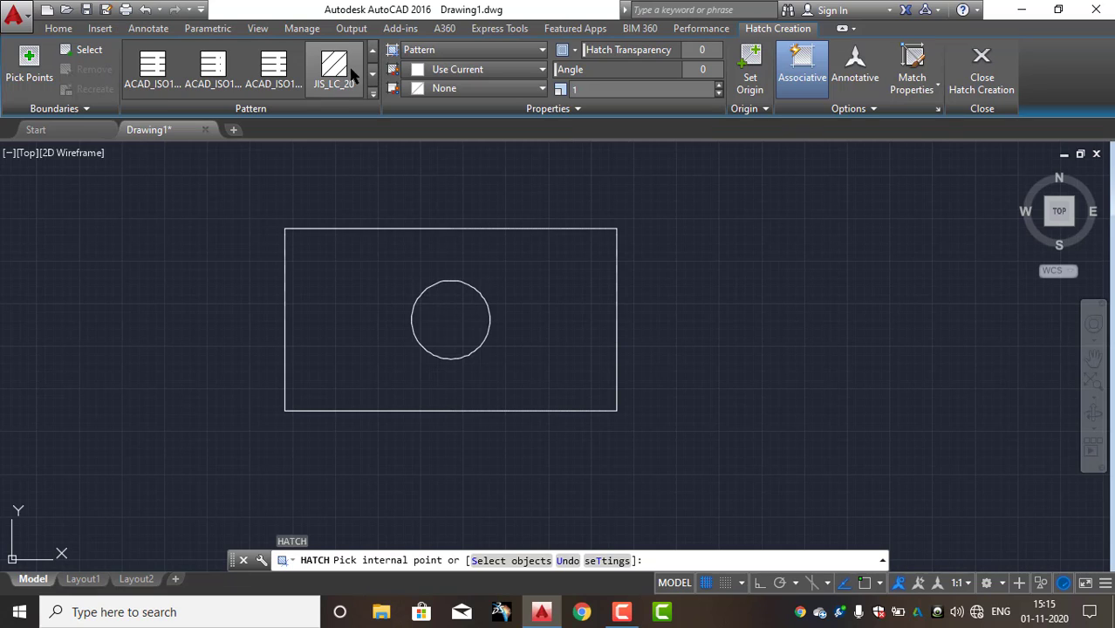
click(344, 73)
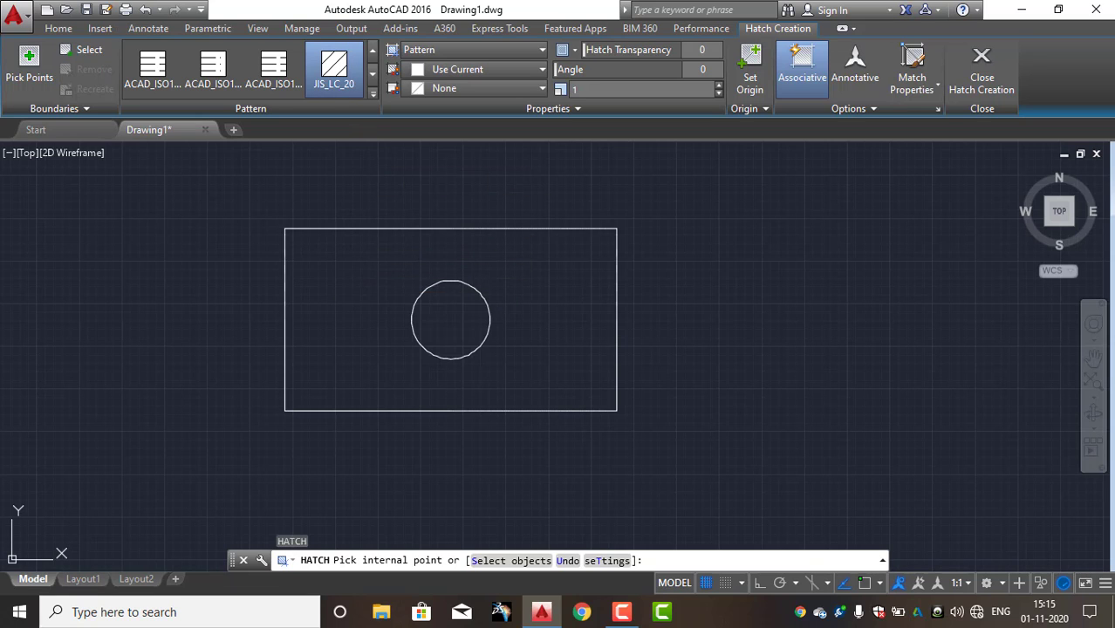
click(324, 266)
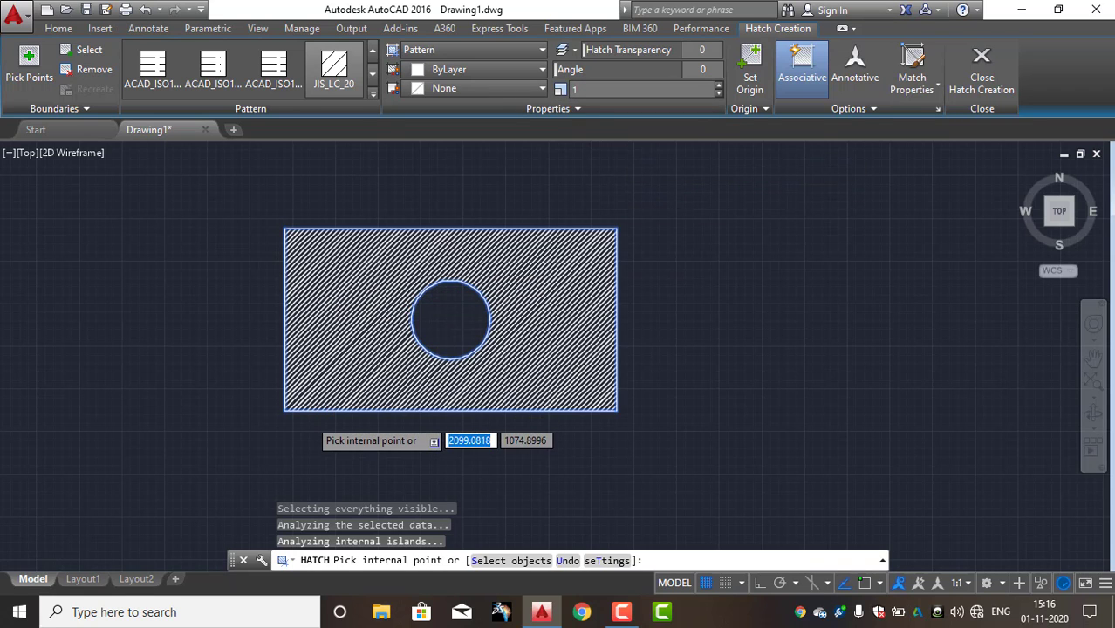
Increase the hatch pattern scale gradually to 2.4, and finally set it to 3.
scroll(301, 384, up, 5)
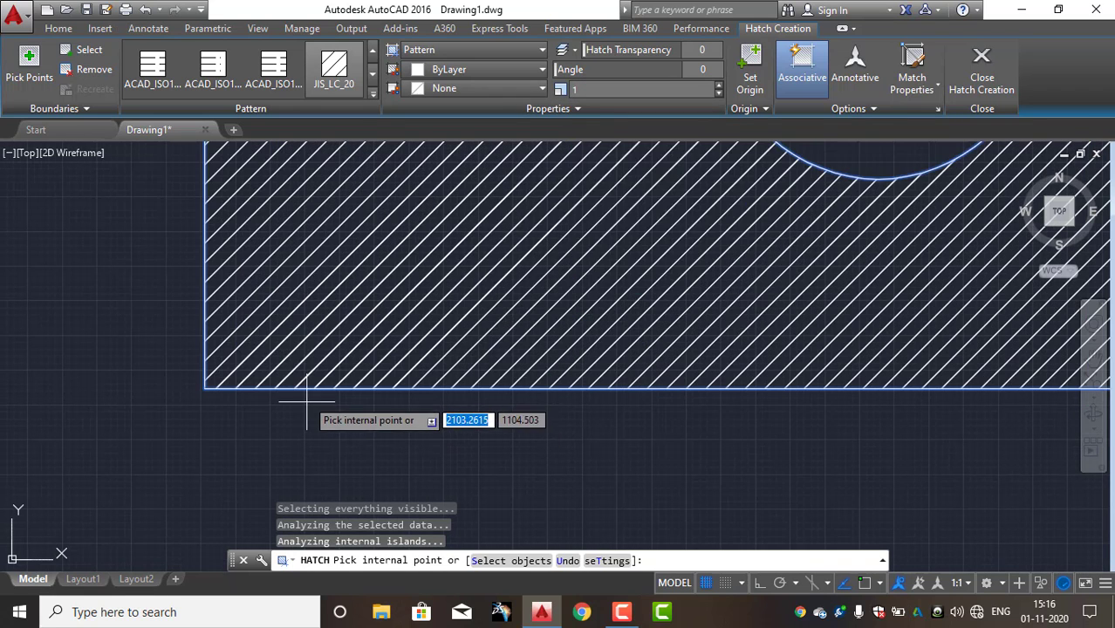
click(718, 85)
click(718, 85)
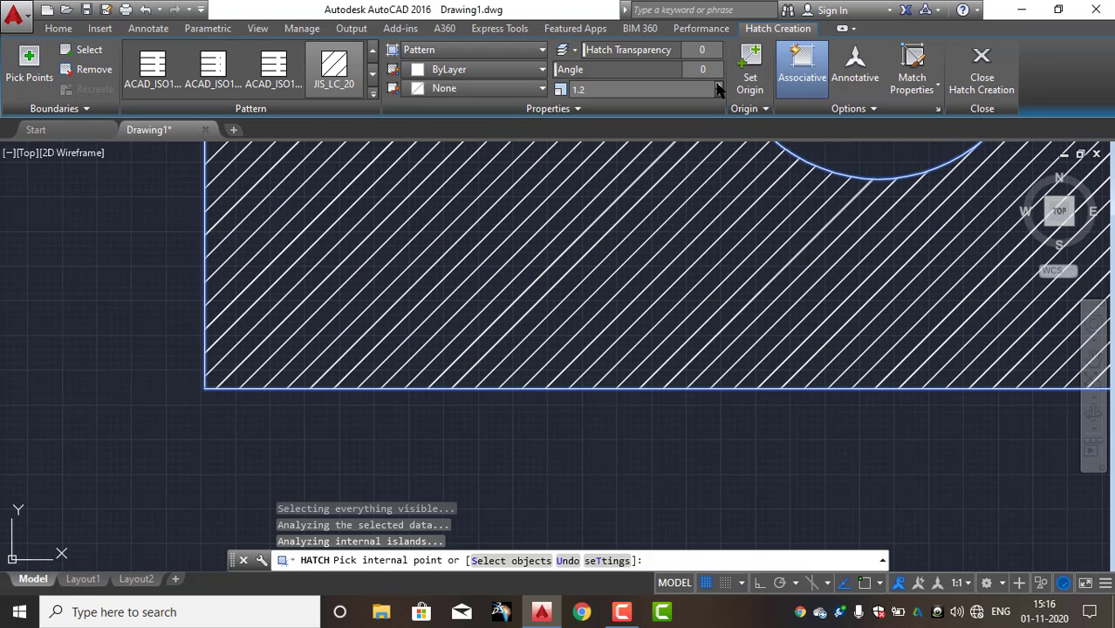
click(718, 85)
click(718, 86)
click(717, 85)
click(718, 85)
click(718, 86)
click(717, 86)
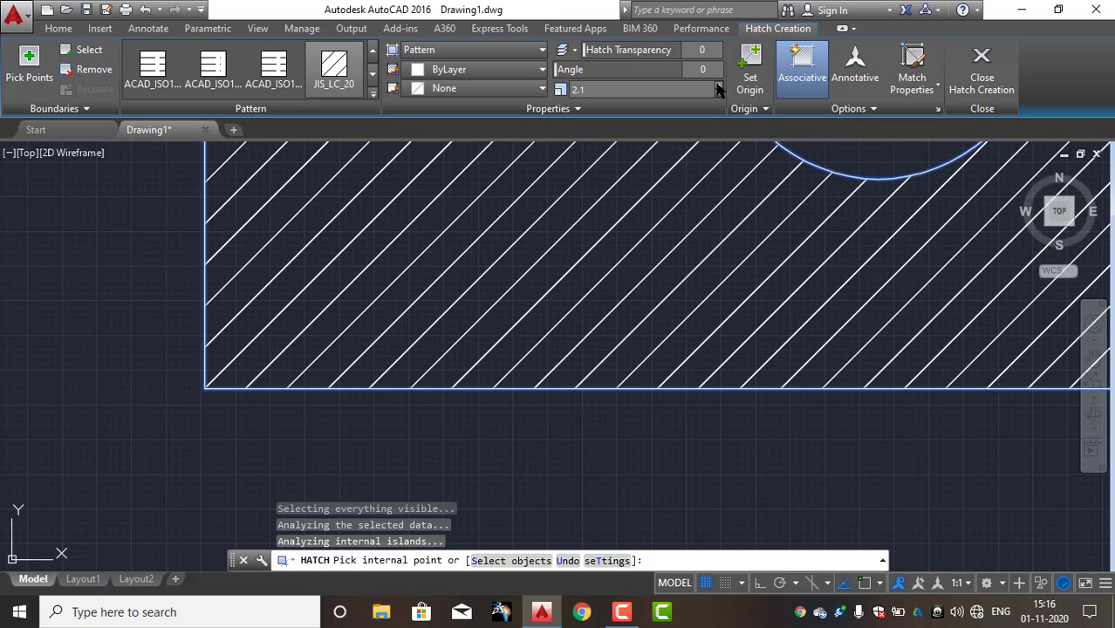
click(718, 86)
click(717, 86)
click(717, 86)
scroll(576, 292, down, 5)
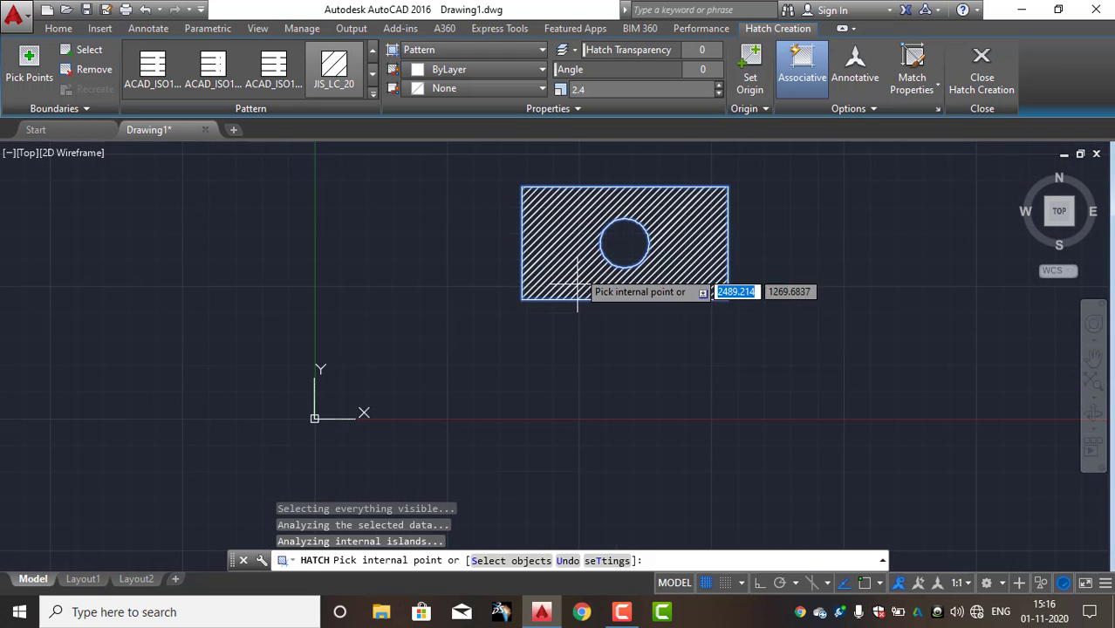
scroll(604, 207, up, 4)
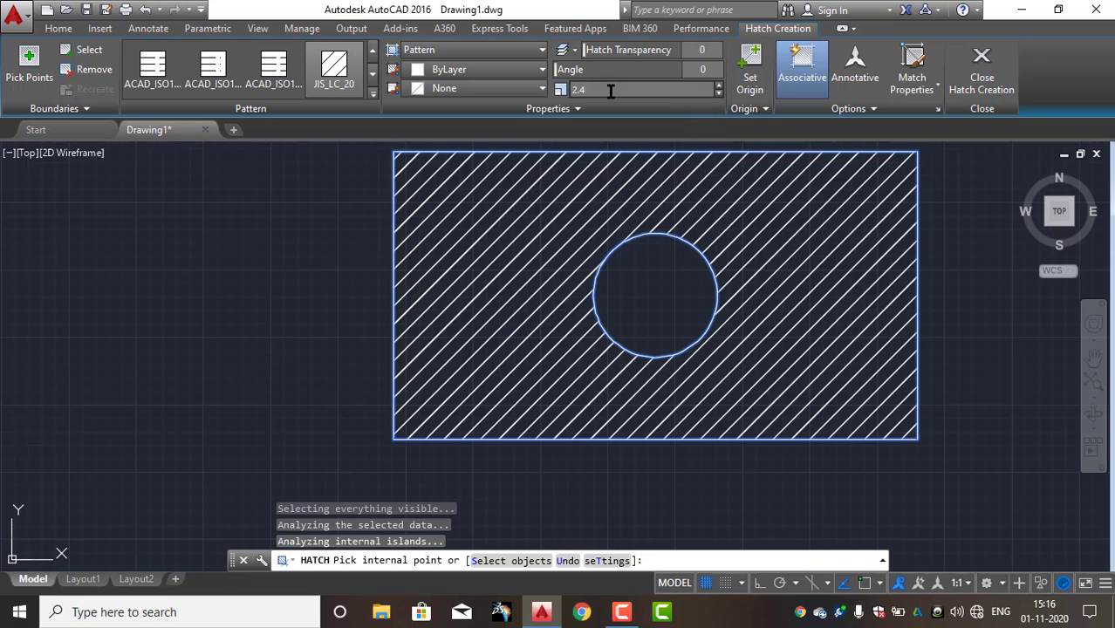
key(Return)
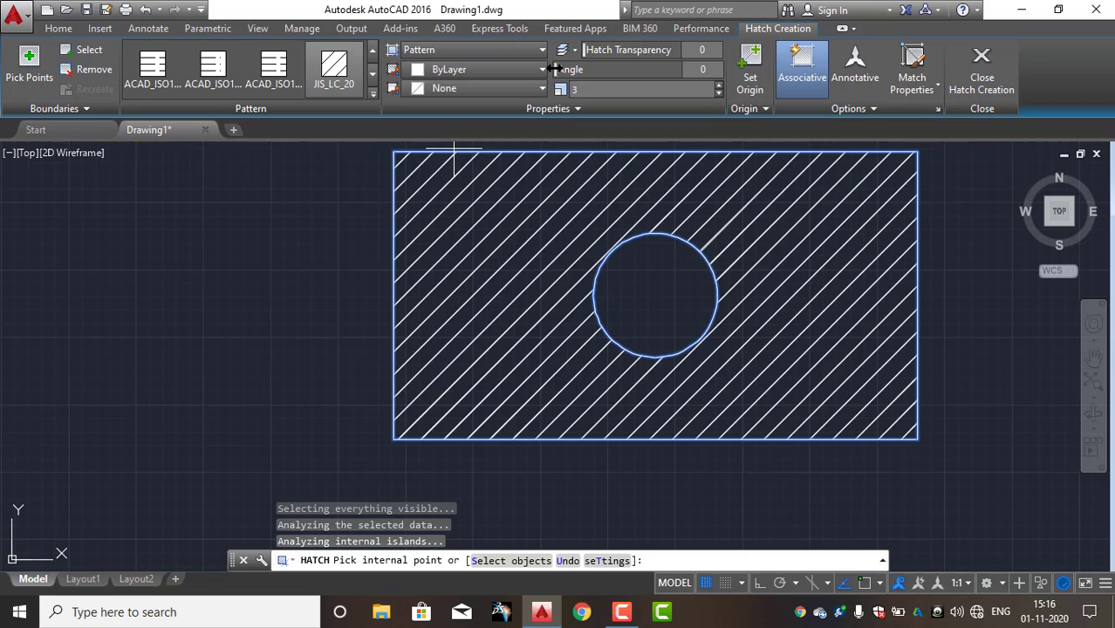
Try a hatch transparency of 90 and return it to 0.
mouse_move(555, 69)
mouse_down()
mouse_move(613, 73)
mouse_move(519, 76)
mouse_up()
drag(624, 51, 785, 56)
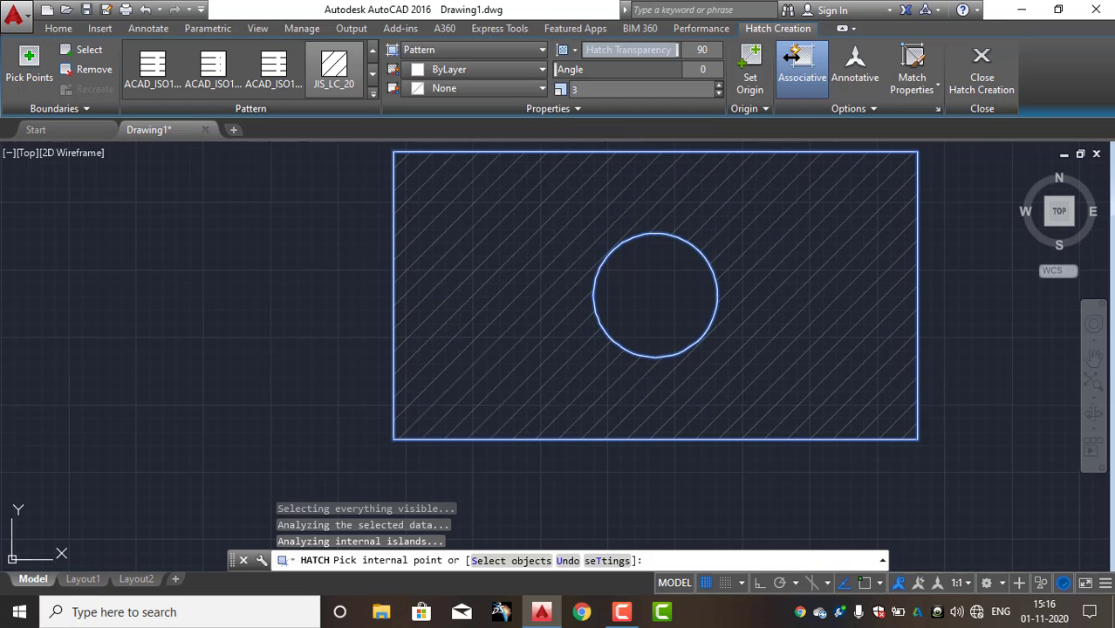
drag(790, 54, 579, 67)
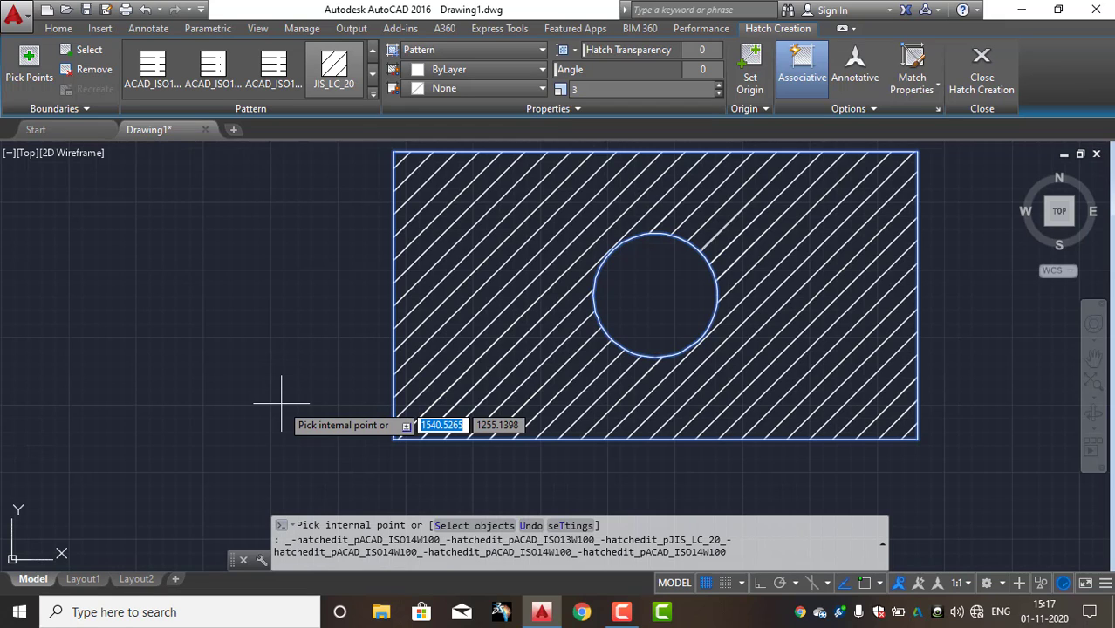
Exit the Hatch command and undo the hatch between the rectangle and the circle.
key(Escape)
key(Escape)
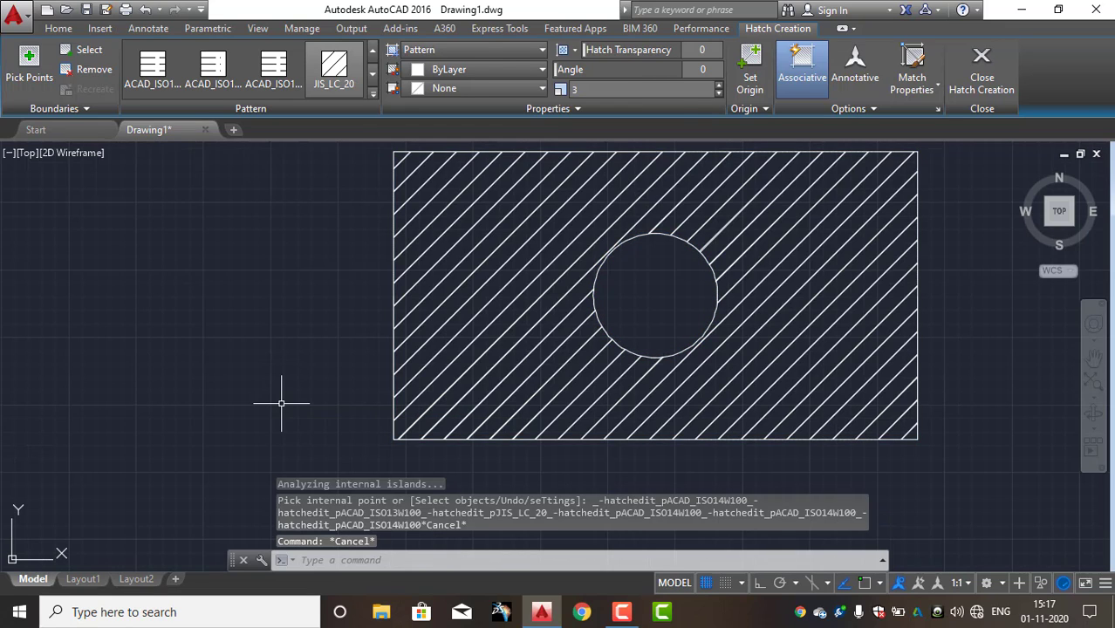
key(ctrl+z)
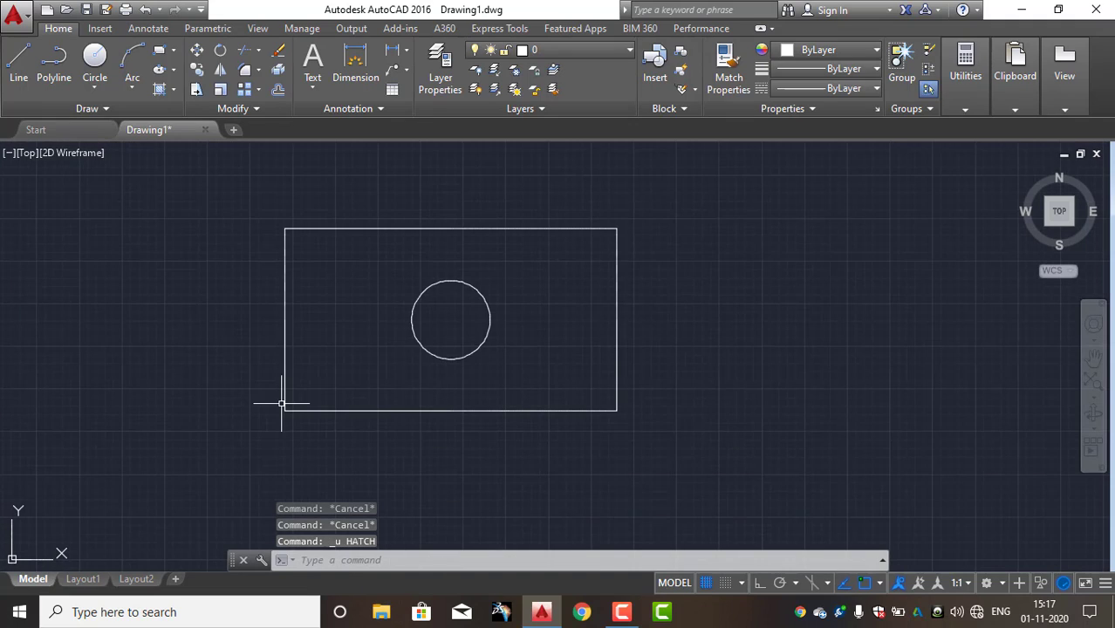
Fill the area between the rectangle and the circle with a GR_LINEAR gradient from red 205,32,39 to yellow.
scroll(349, 373, up, 2)
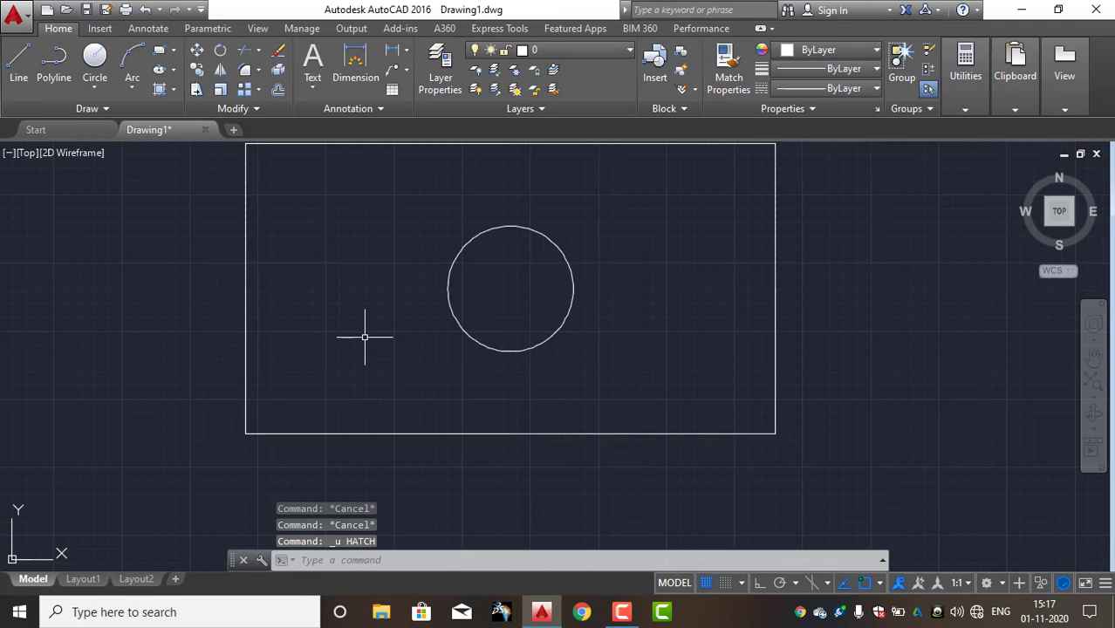
middle_drag(363, 336, 373, 378)
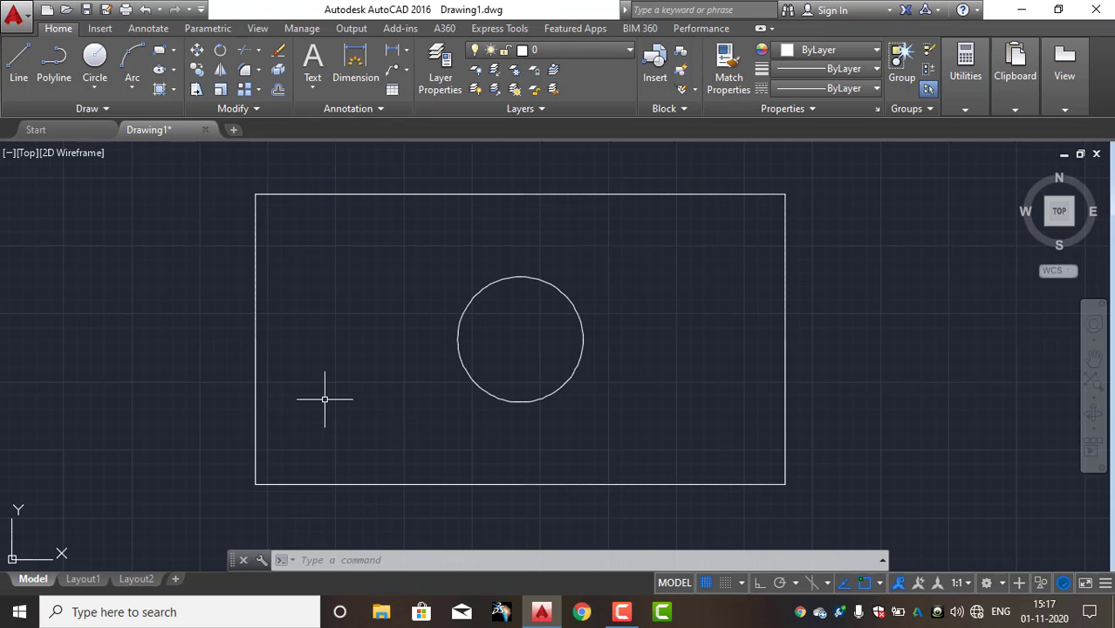
key(Return)
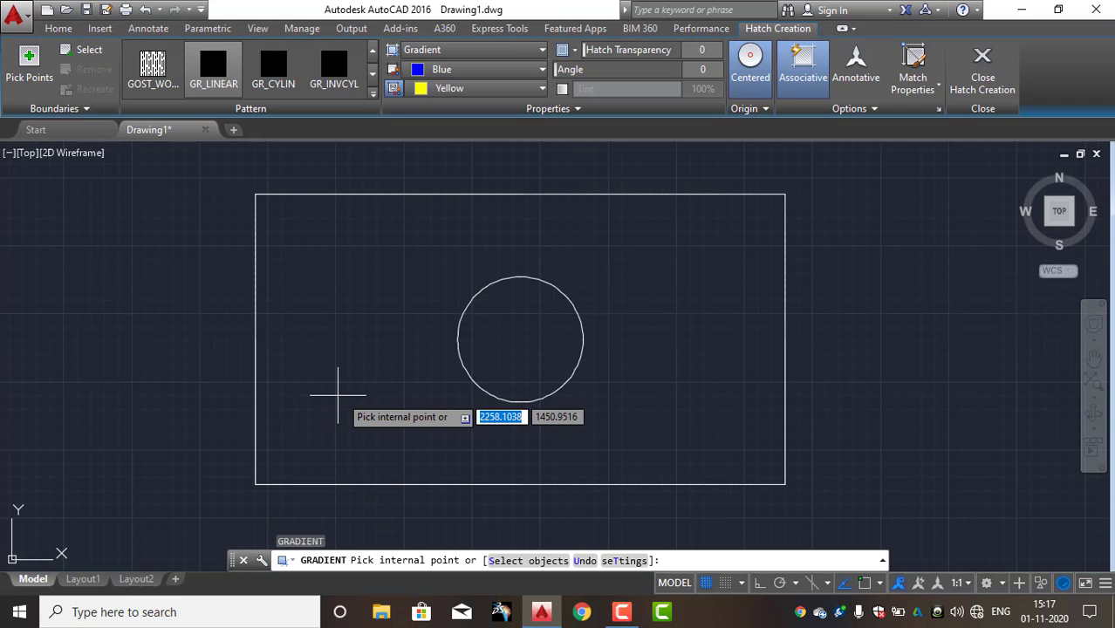
click(488, 54)
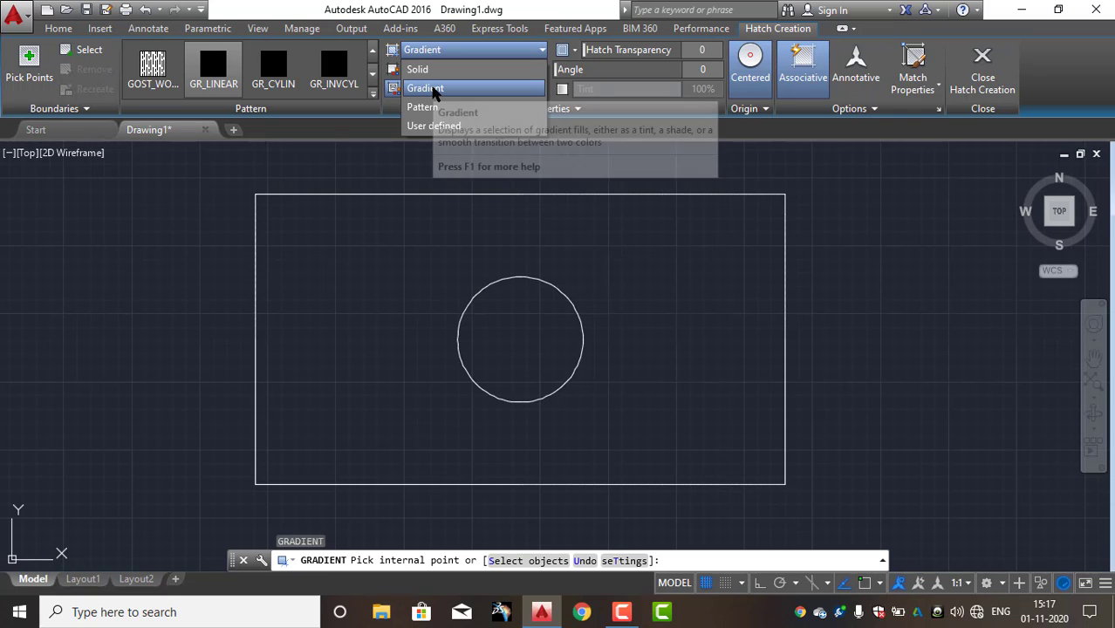
click(771, 151)
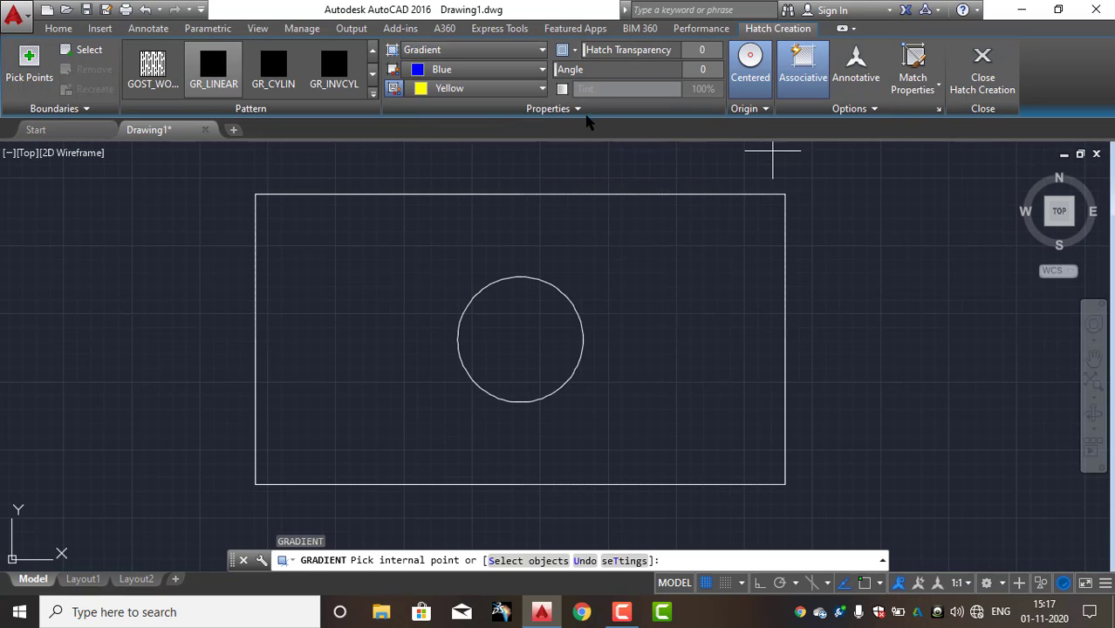
click(505, 72)
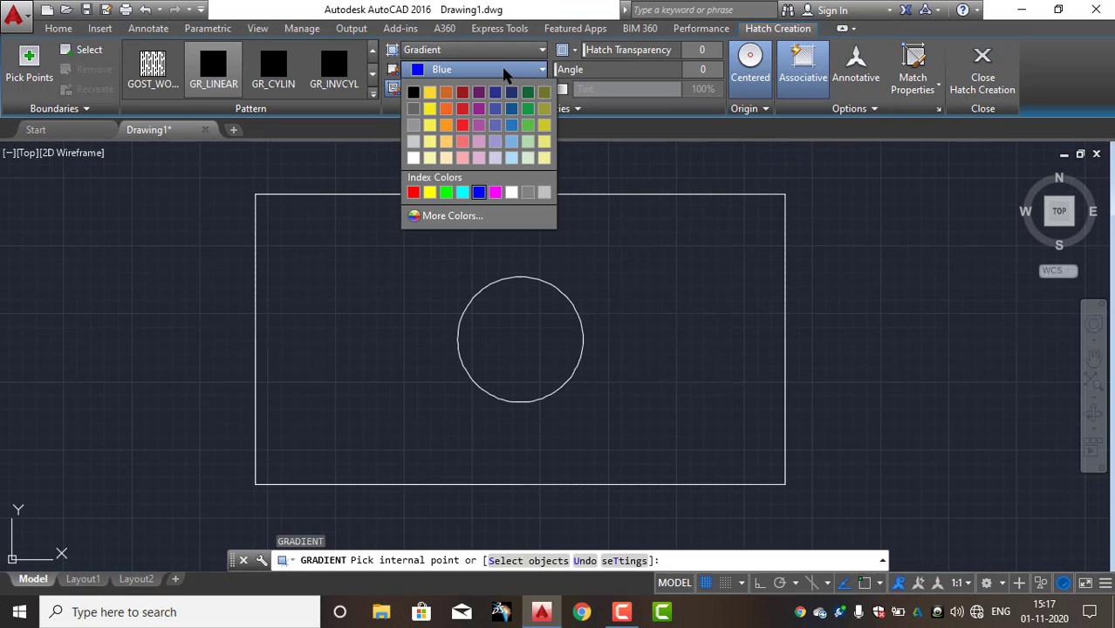
click(463, 107)
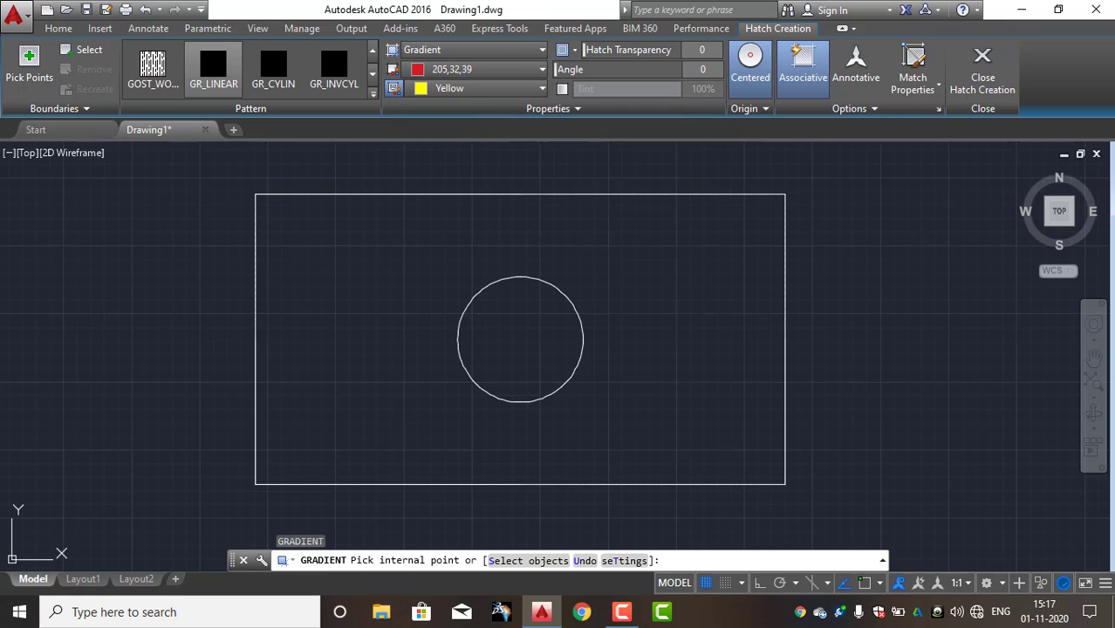
click(371, 393)
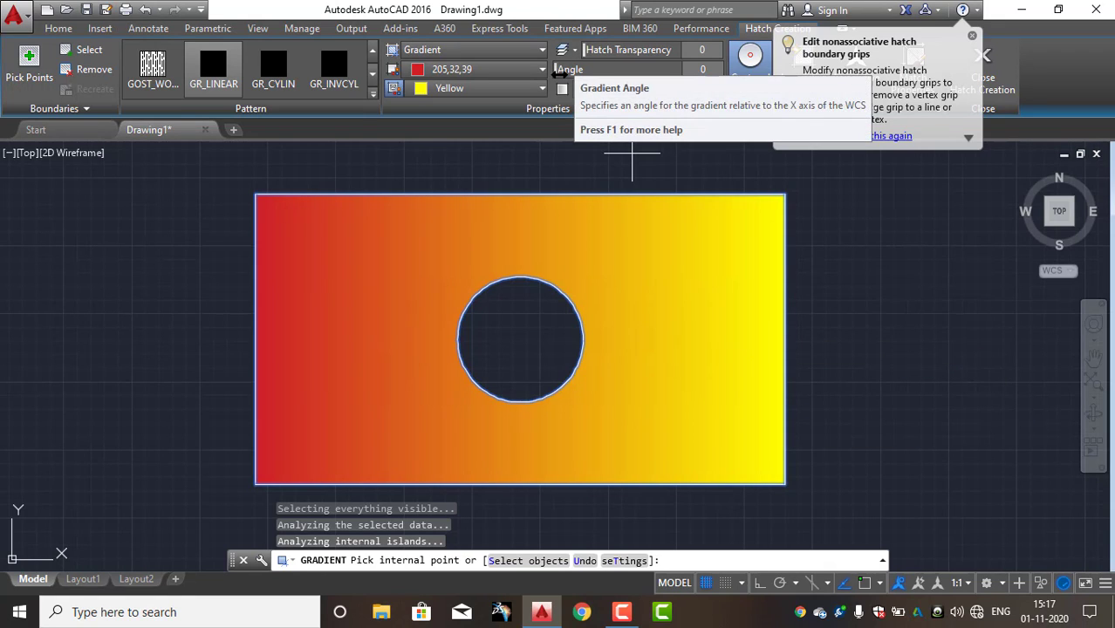
Try the one-colour tint option on the gradient fill, and switch back to two colours with yellow as the second.
mouse_move(586, 75)
mouse_down()
mouse_move(602, 75)
mouse_move(542, 86)
mouse_move(637, 89)
mouse_move(534, 97)
mouse_up()
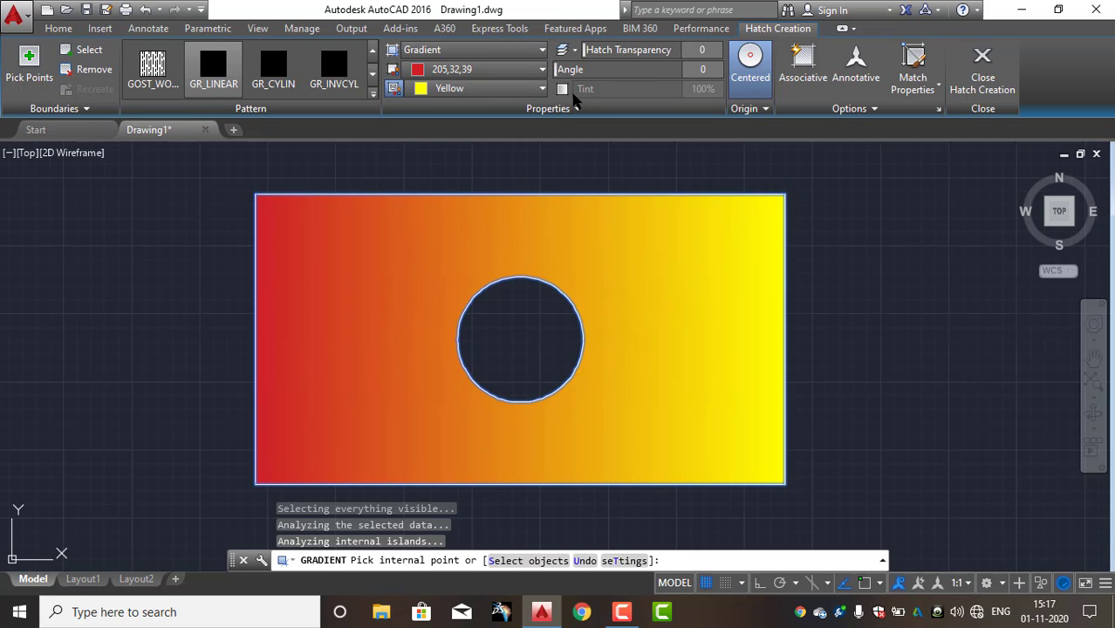
click(563, 89)
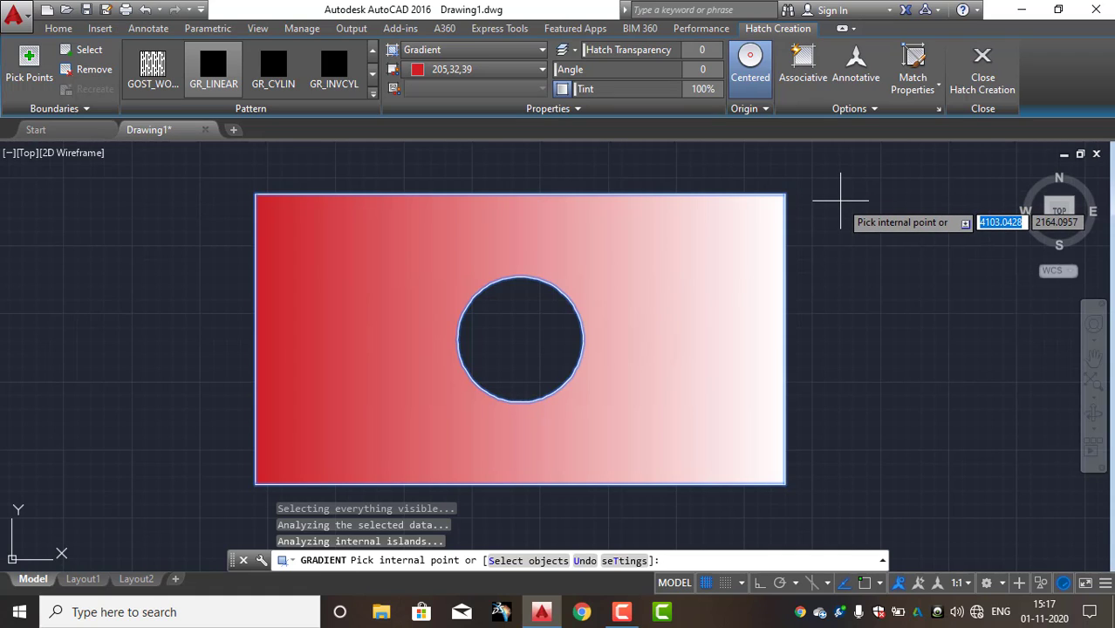
click(560, 89)
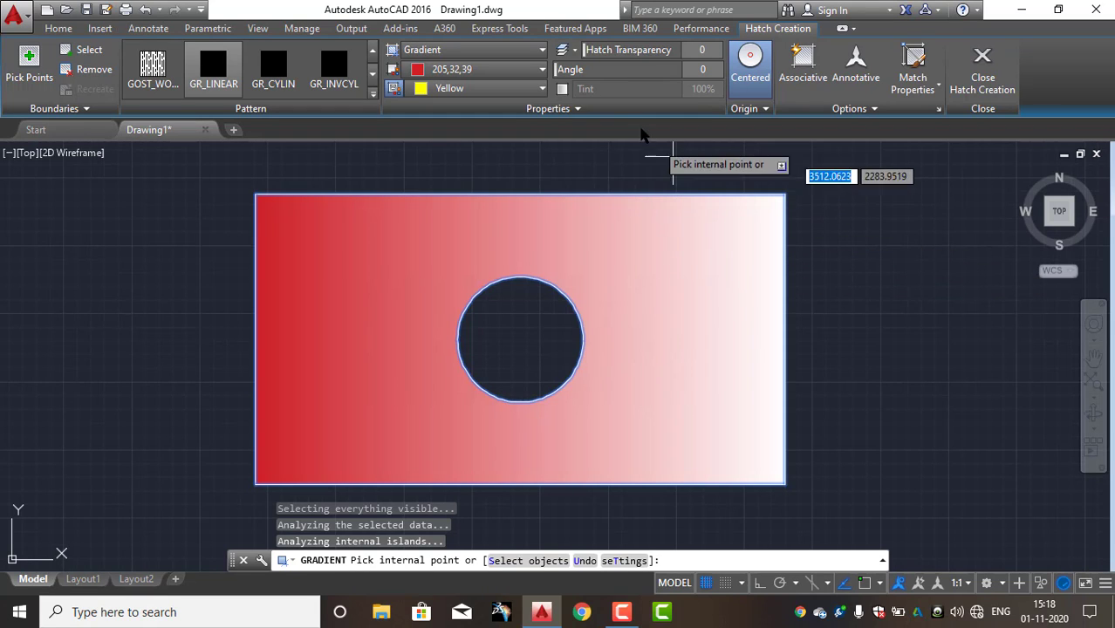
click(502, 89)
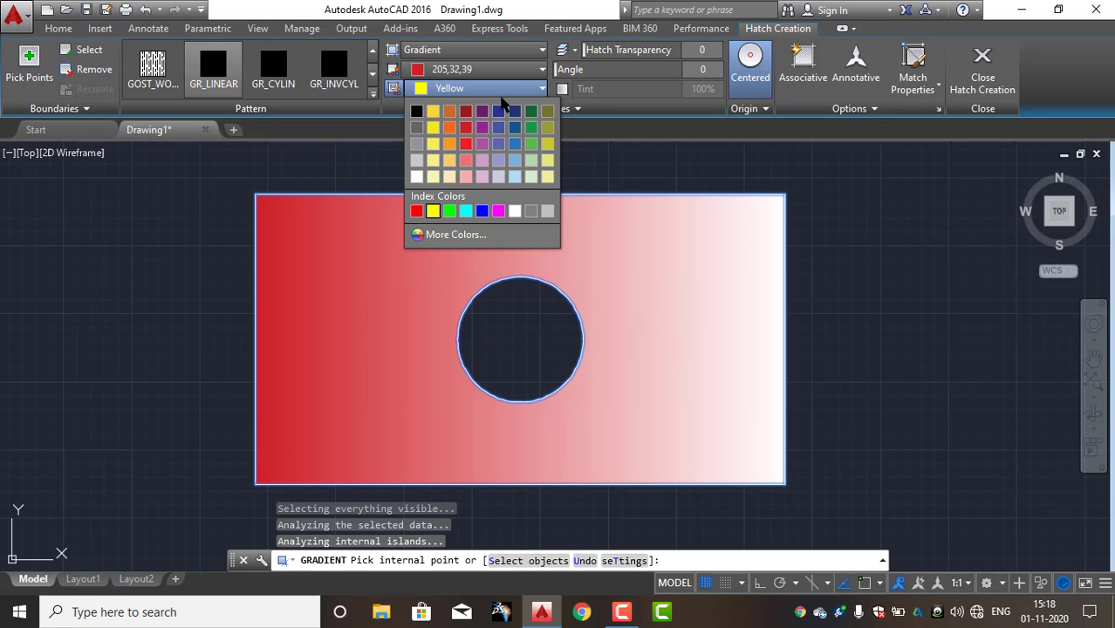
click(914, 231)
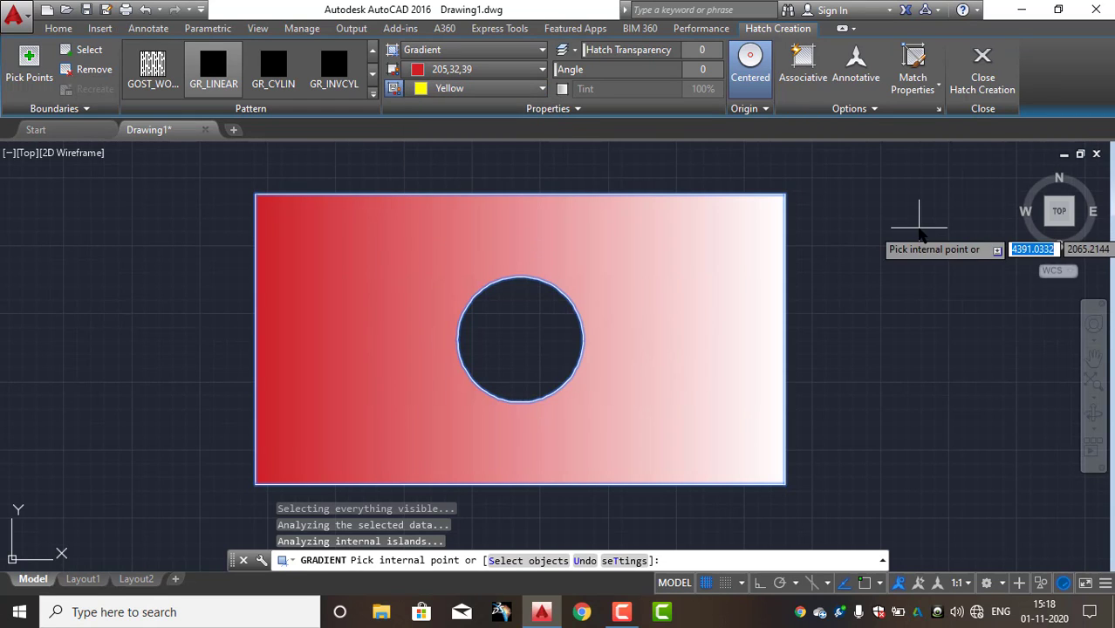
Undo the gradient fill between the rectangle and the circle and exit the Gradient command.
key(Escape)
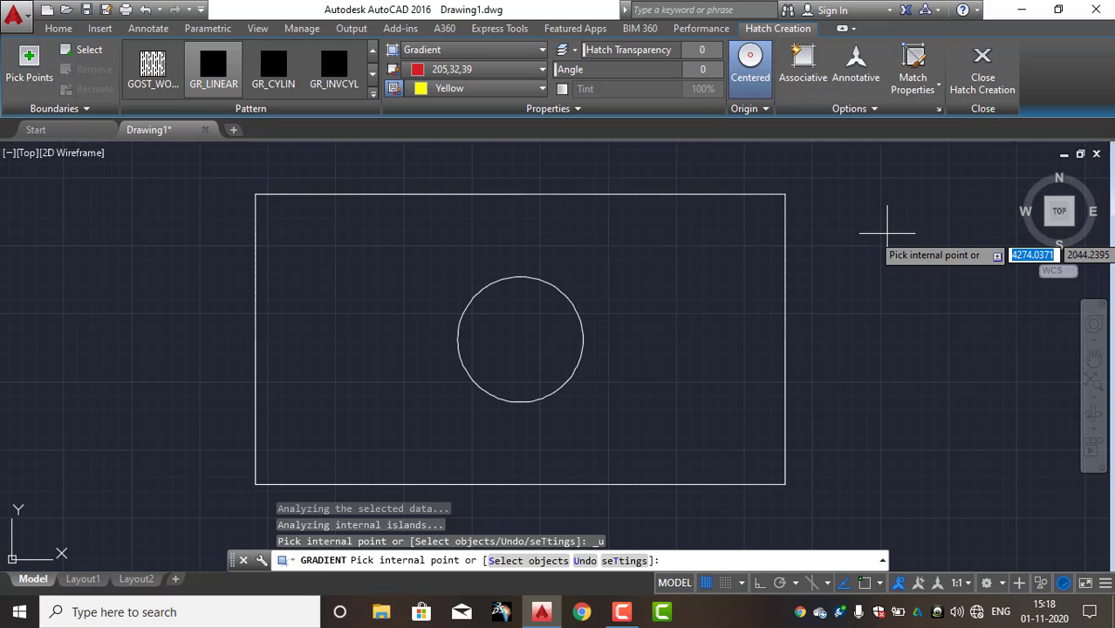
key(Escape)
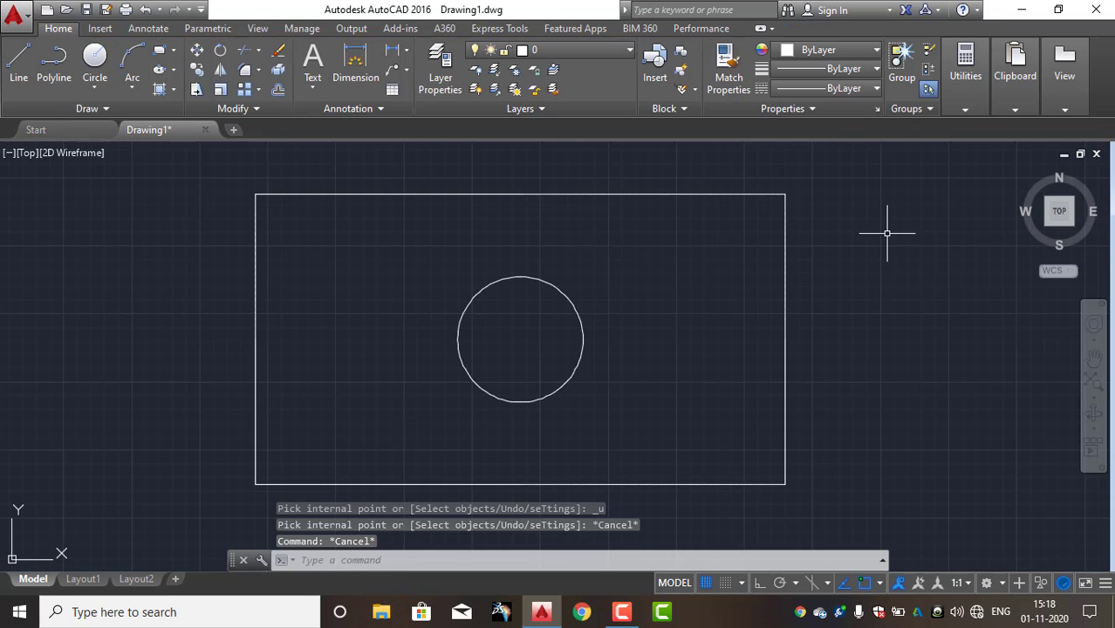